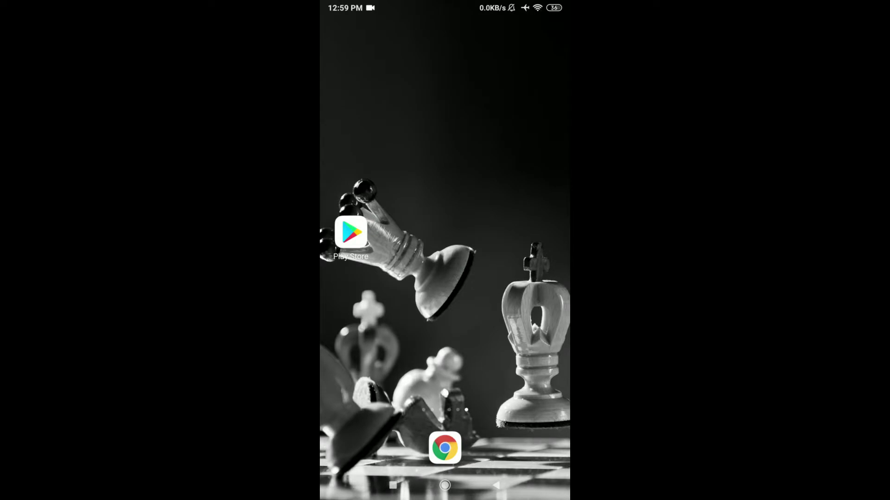
Step: Install Activity Launcher from Play Store using the recent 'activity launcher' search
{"action": "left_click", "coordinate": [351, 232]}
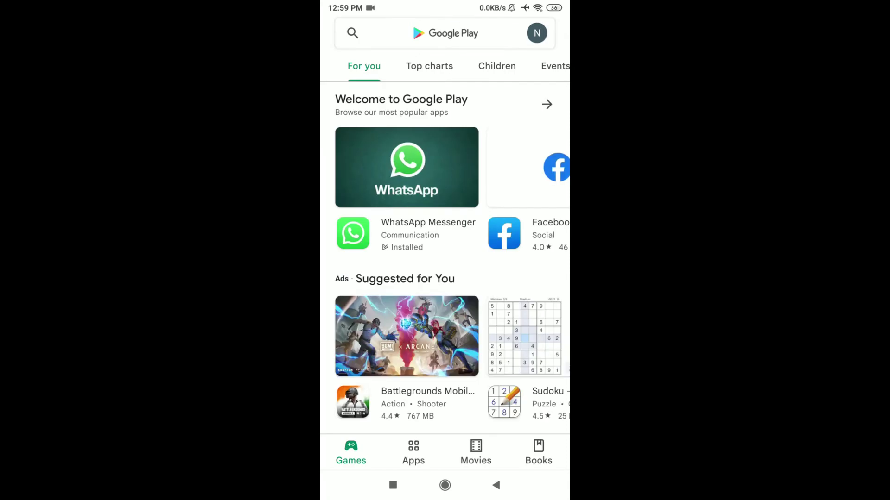
{"action": "left_click", "coordinate": [455, 32]}
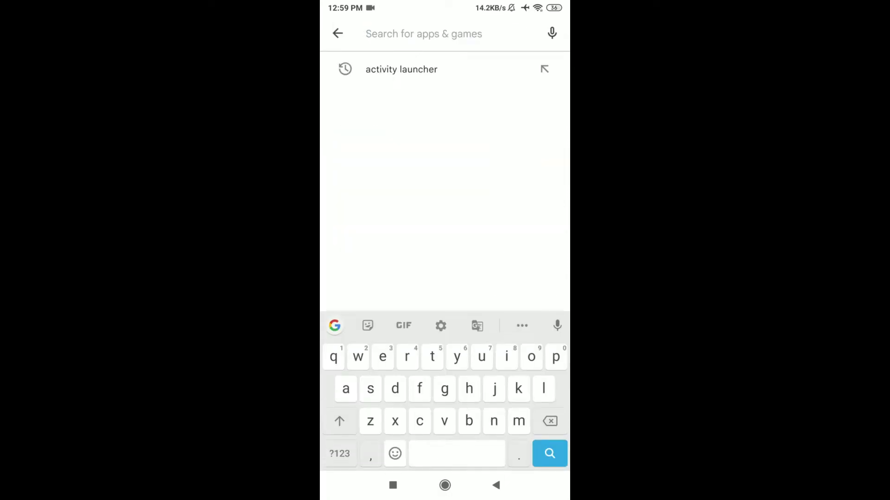
{"action": "left_click", "coordinate": [401, 69]}
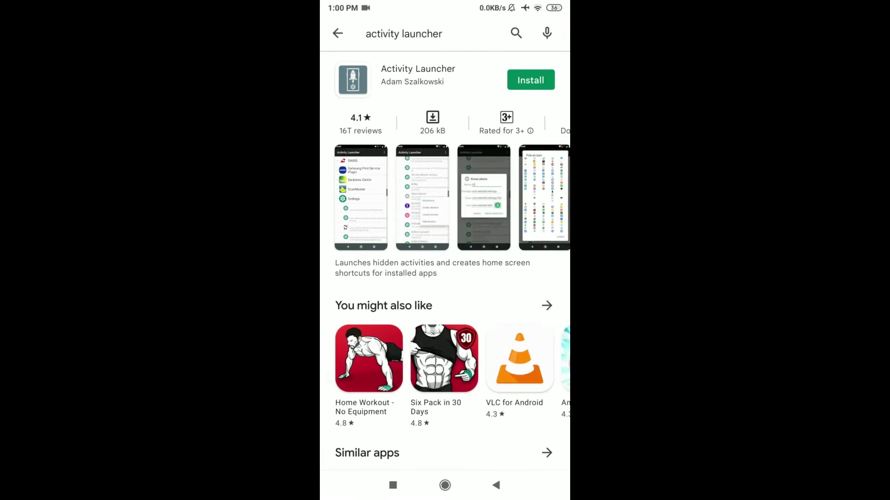
{"action": "left_click", "coordinate": [415, 79]}
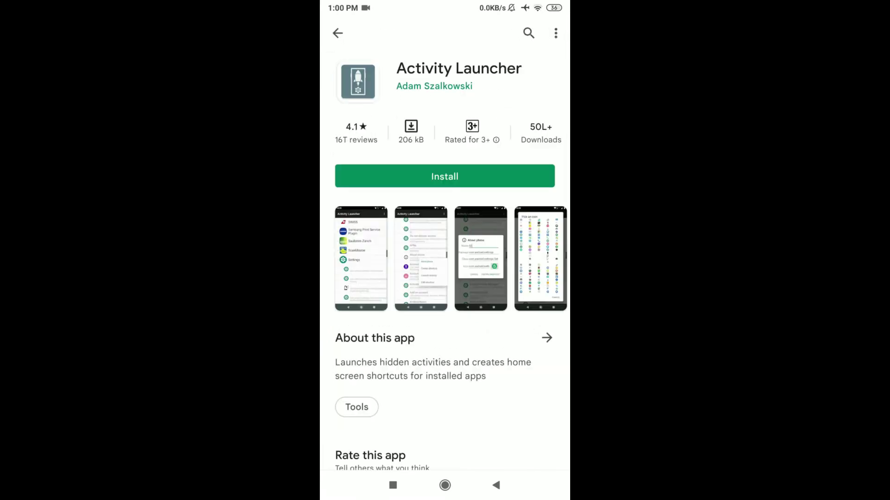
{"action": "left_click", "coordinate": [444, 176]}
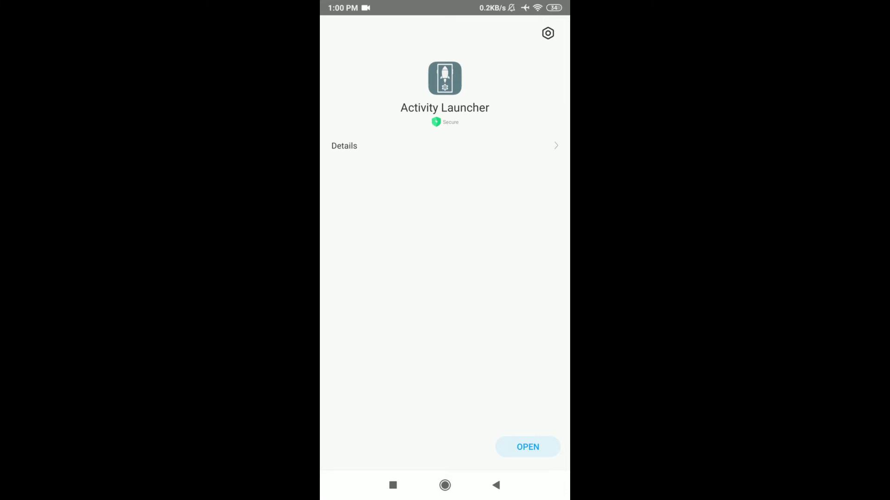
Step: Open Activity Launcher, accept the disclaimer, and launch NetworkDashboardActivity via a 'dashboard' search
{"action": "left_click", "coordinate": [528, 447]}
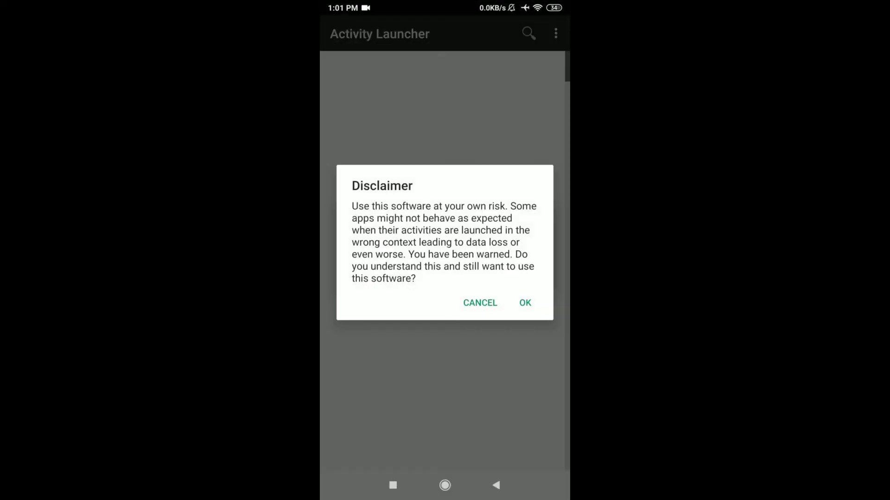
{"action": "left_click", "coordinate": [525, 302]}
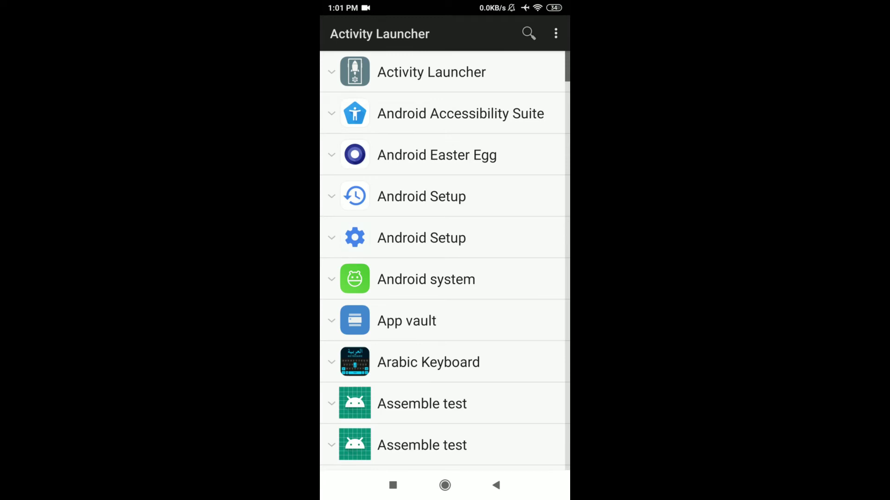
{"action": "left_click", "coordinate": [529, 33]}
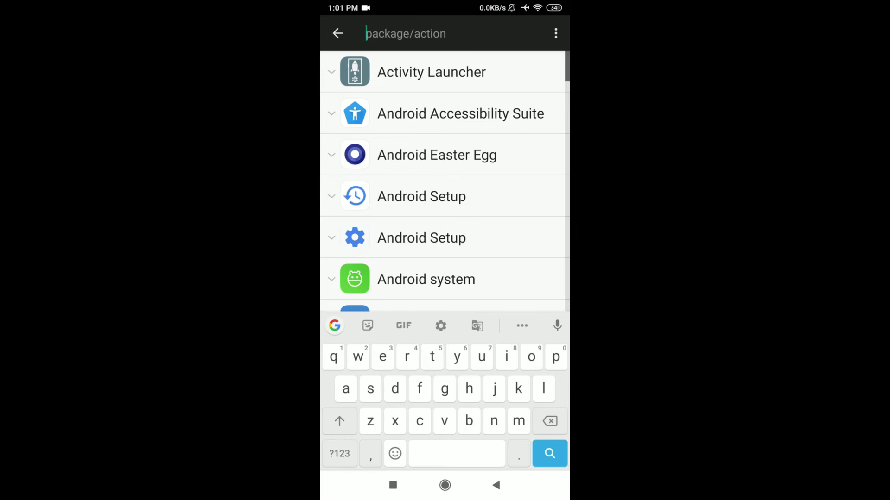
{"action": "type", "text": "da"}
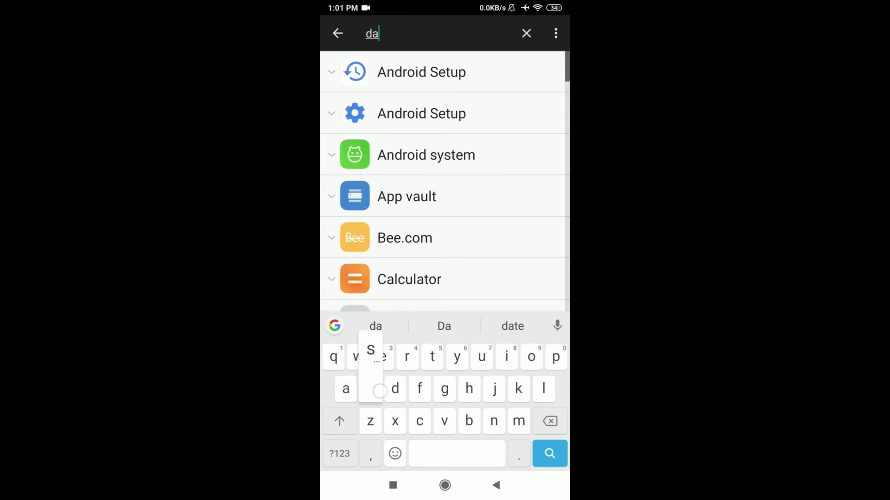
{"action": "type", "text": "shb"}
{"action": "left_click", "coordinate": [443, 326]}
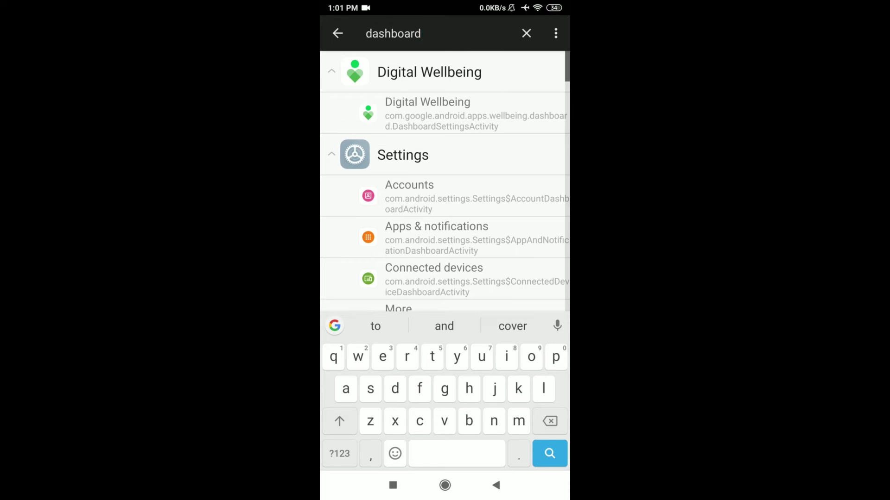
{"action": "scroll", "coordinate": [376, 236], "scroll_direction": "down", "scroll_amount": 2}
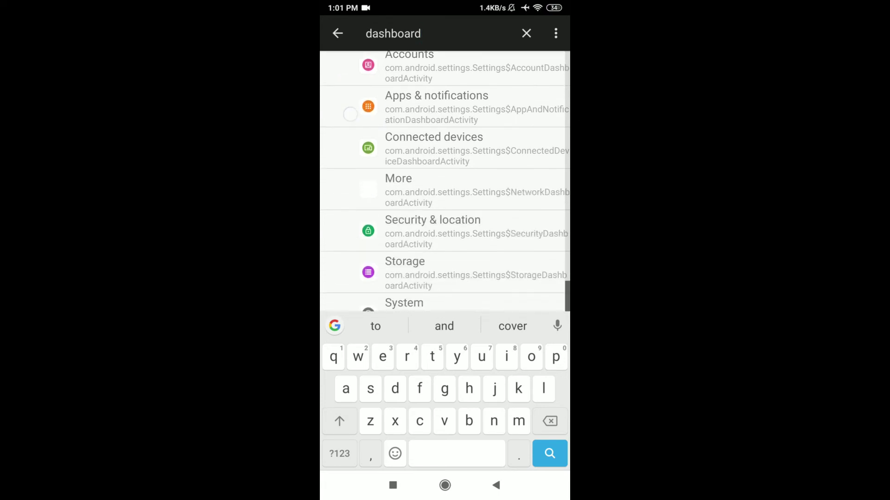
{"action": "left_click", "coordinate": [423, 191]}
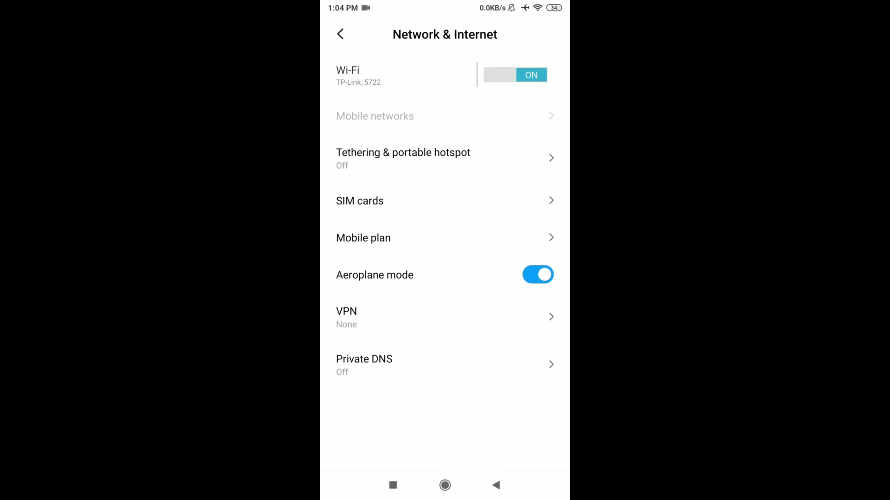
Step: Switch Private DNS to 'Private DNS provider hostname' and save dns.AdGuard.com
{"action": "left_click", "coordinate": [410, 364]}
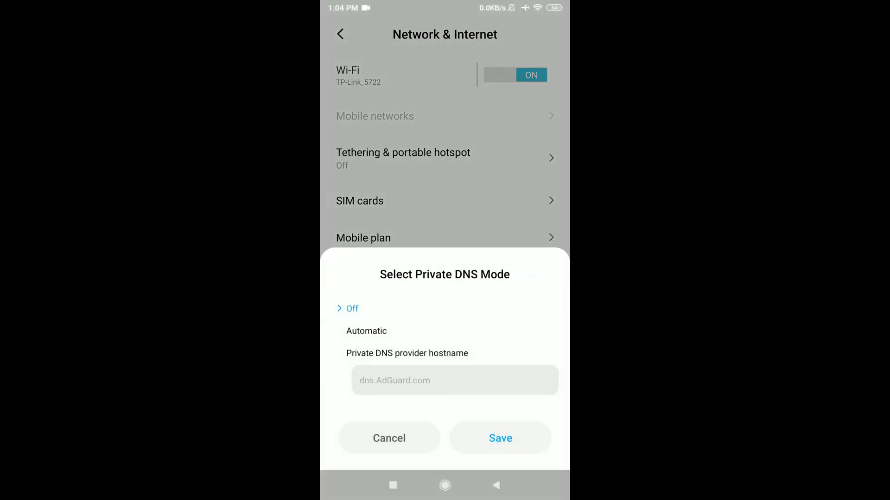
{"action": "left_click", "coordinate": [406, 353]}
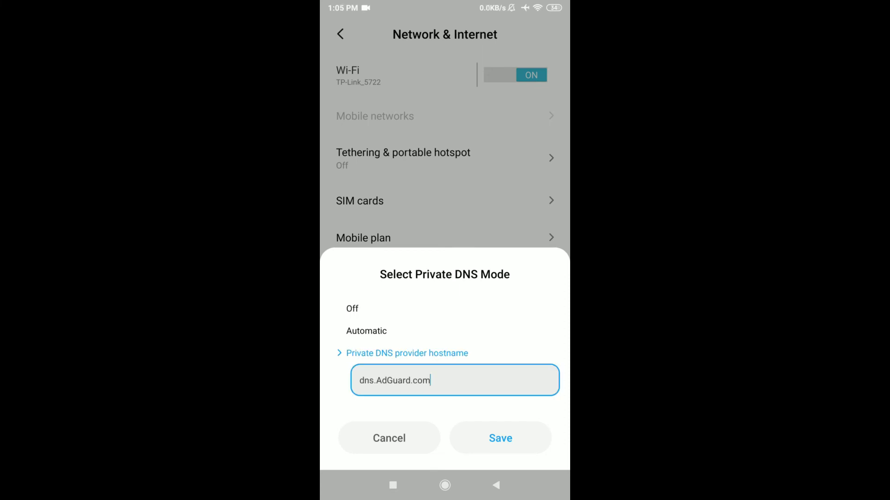
{"action": "left_click", "coordinate": [452, 380]}
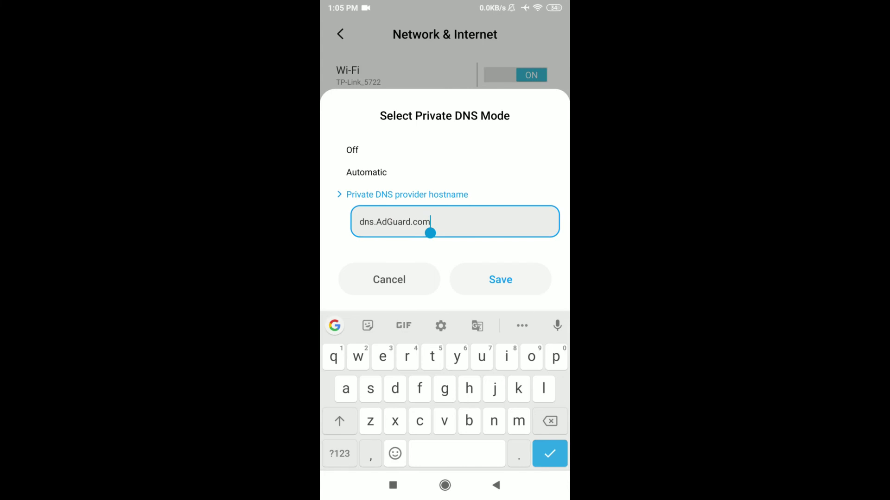
{"action": "left_click", "coordinate": [525, 275]}
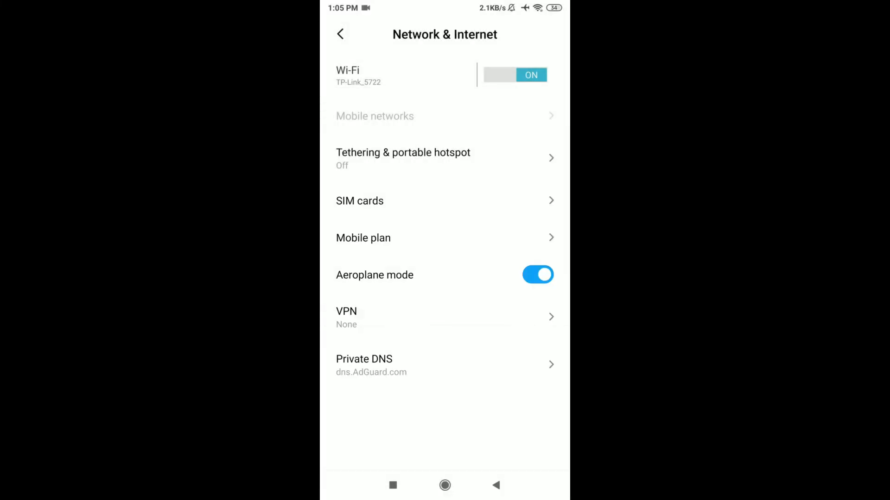